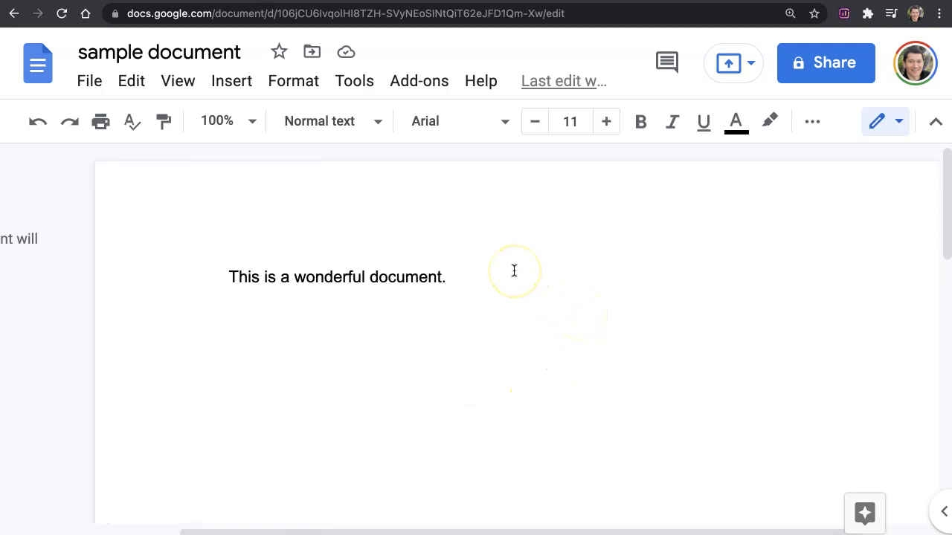
# - Change link access to anyone with the link as Commenter and copy the sharing link
pyautogui.click(822, 66)
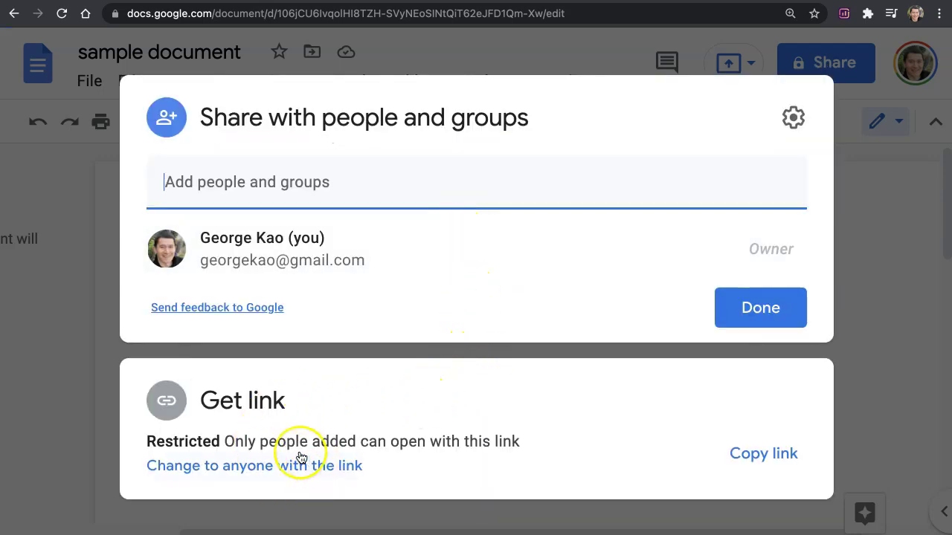
pyautogui.click(253, 466)
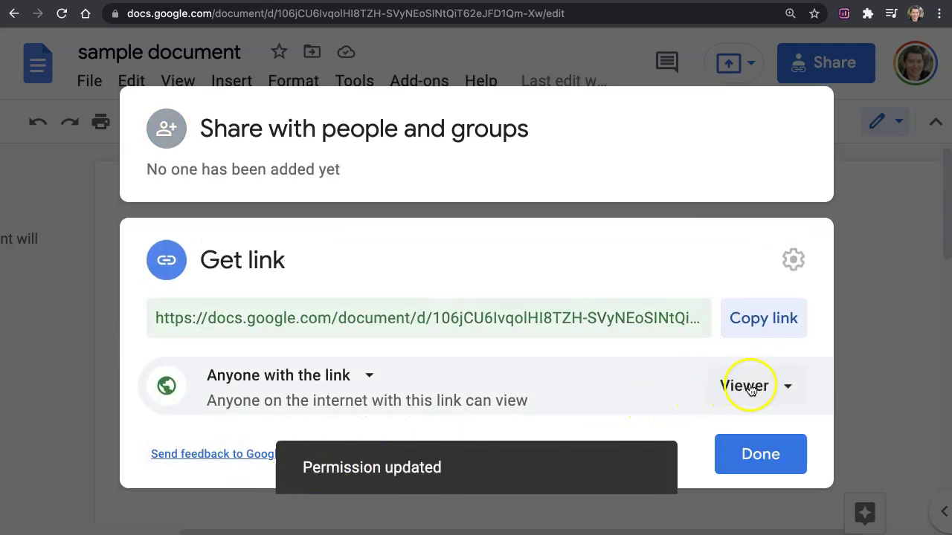
pyautogui.click(776, 384)
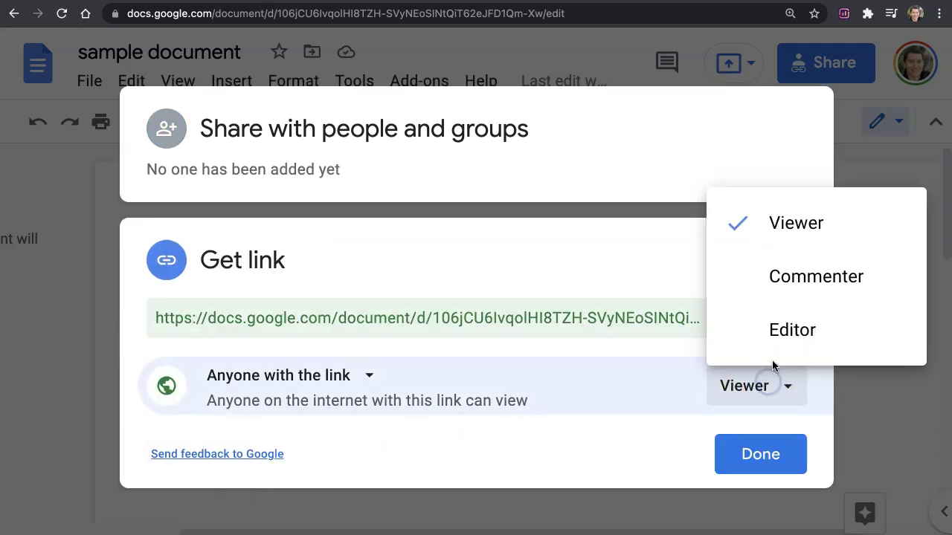
pyautogui.click(794, 282)
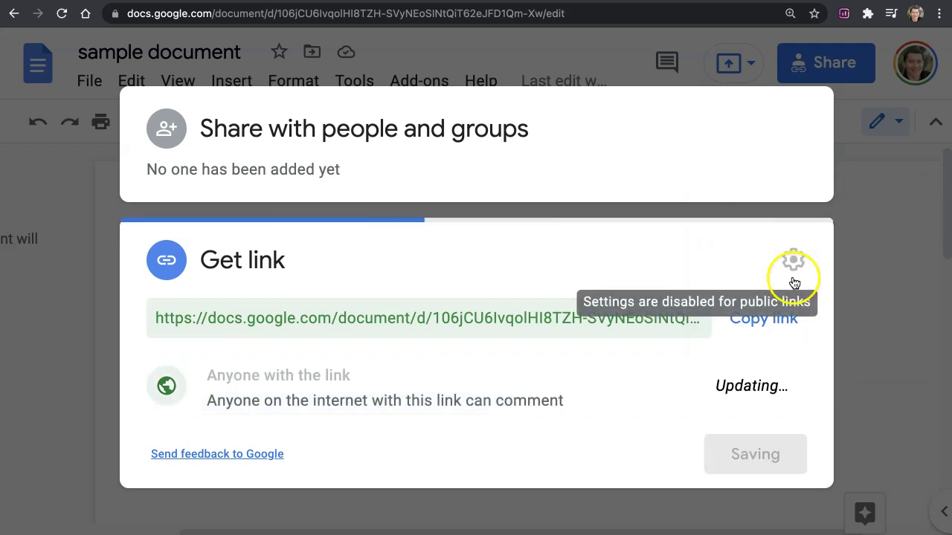
pyautogui.click(754, 323)
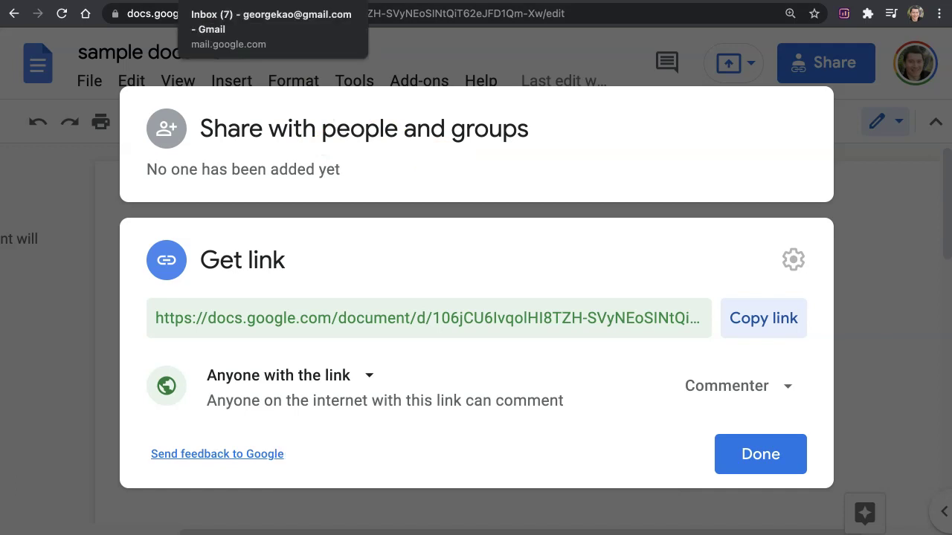
# - In the Gmail draft, replace the old URL line with the pasted sharing link, then add a new line
pyautogui.click(213, 21)
pyautogui.tripleClick(304, 221)
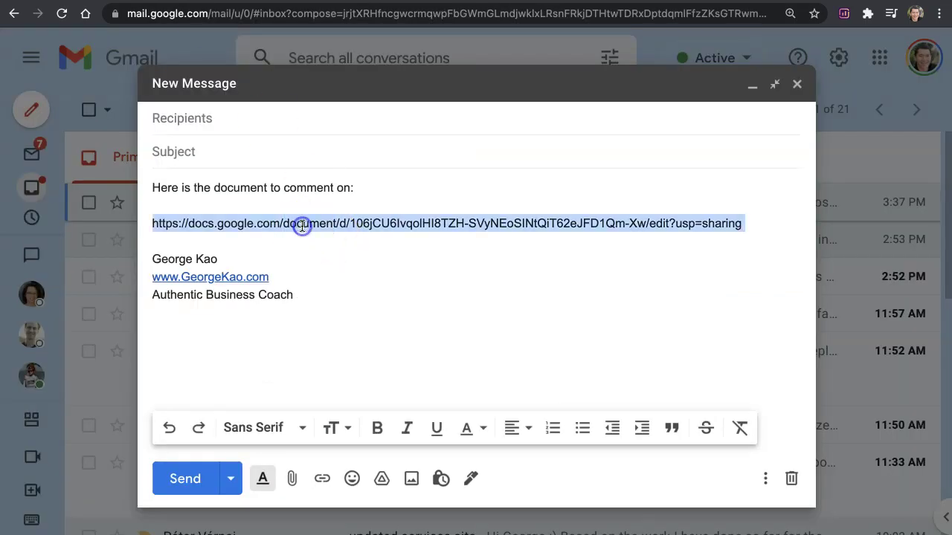
pyautogui.press('BackSpace')
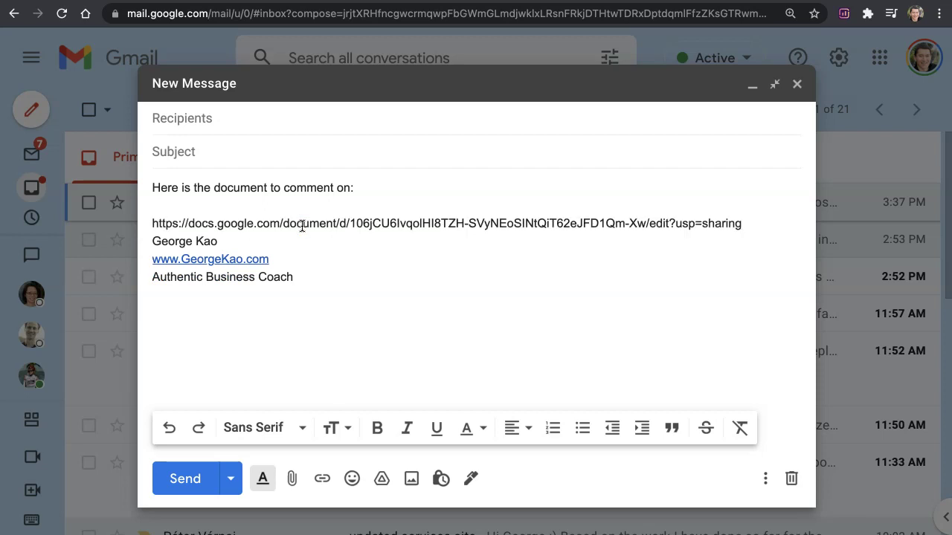
pyautogui.press('Return')
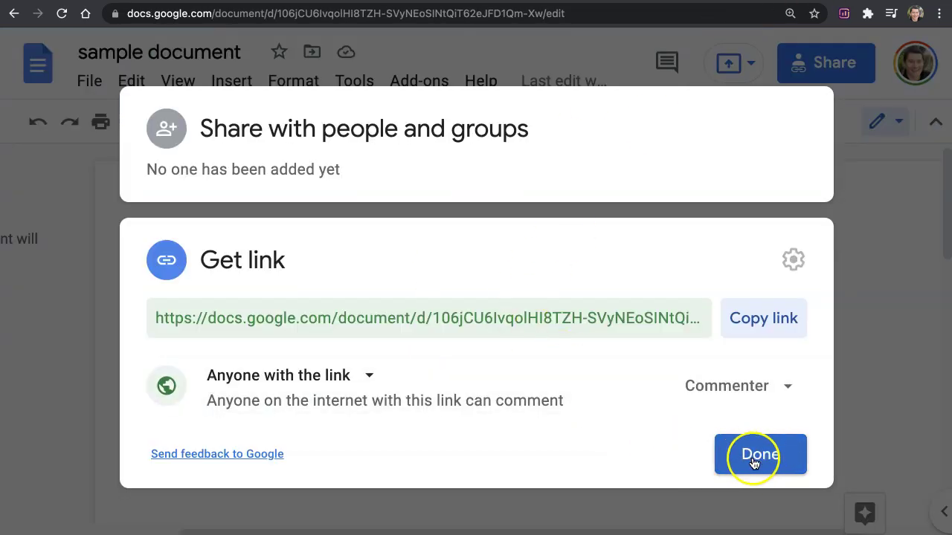
# - Dismiss the share dialog with Done to return to 'sample document'
pyautogui.click(753, 462)
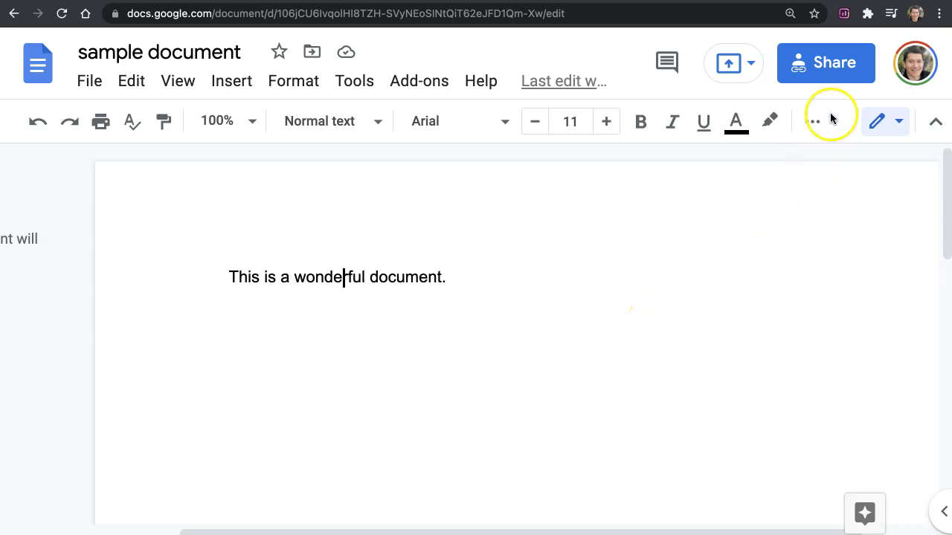
# - Reopen sharing and highlight the link-access text showing anyone with the link can comment
pyautogui.click(830, 61)
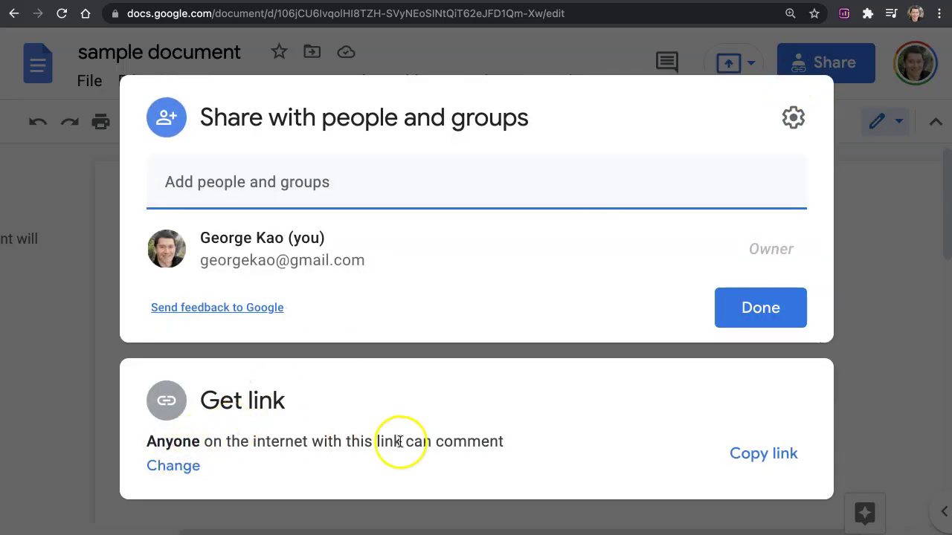
pyautogui.moveTo(145, 445); pyautogui.dragTo(508, 449)
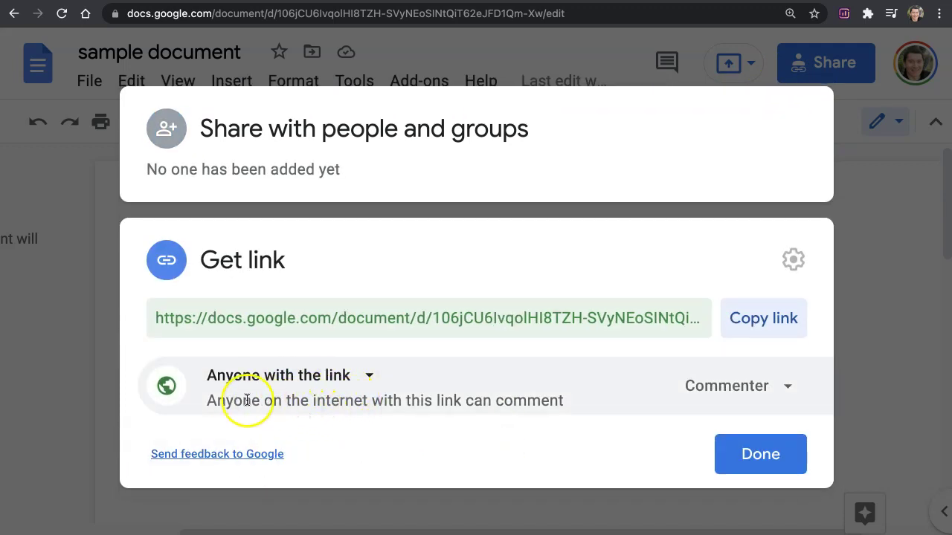
pyautogui.moveTo(197, 399); pyautogui.dragTo(370, 408)
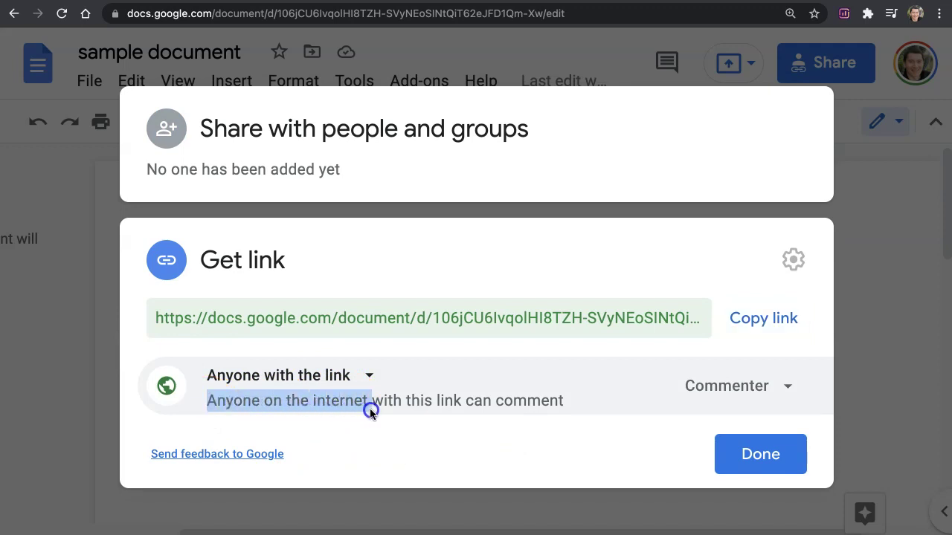
pyautogui.click(415, 405)
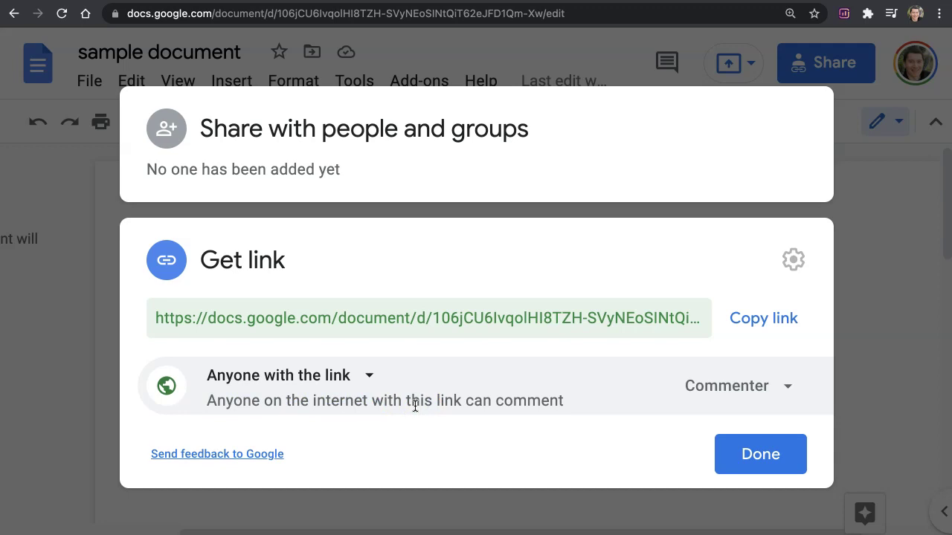
pyautogui.click(385, 415)
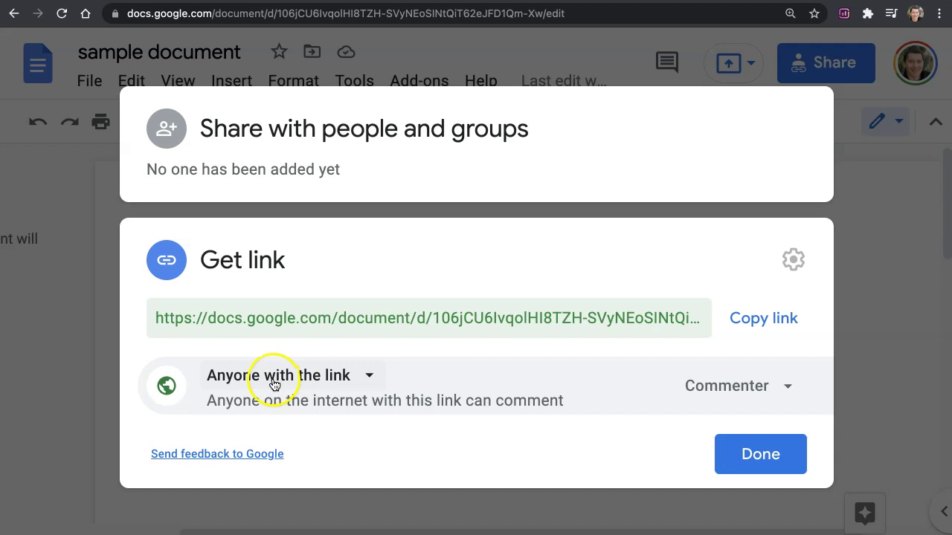
# - Set general access to Restricted and expand the 'Share with people and groups' section
pyautogui.click(266, 376)
pyautogui.click(290, 274)
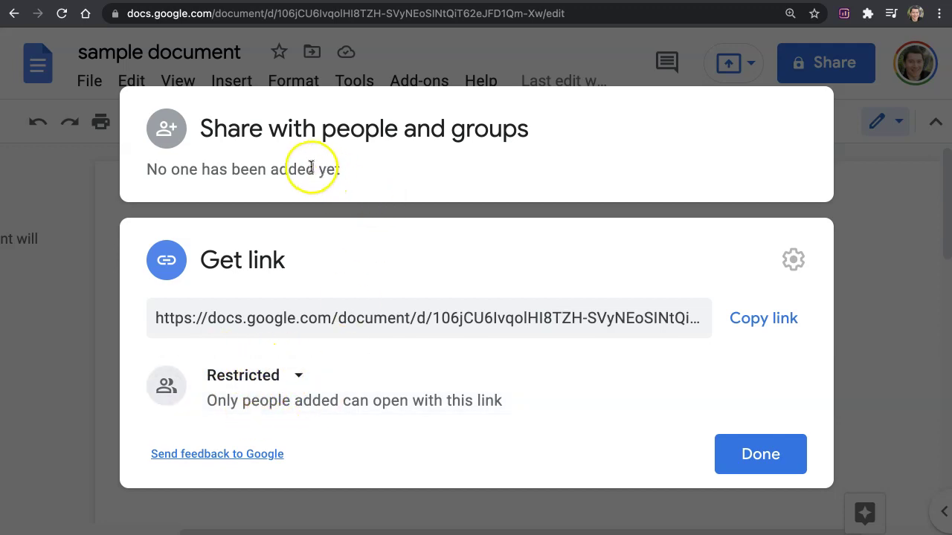
pyautogui.click(390, 176)
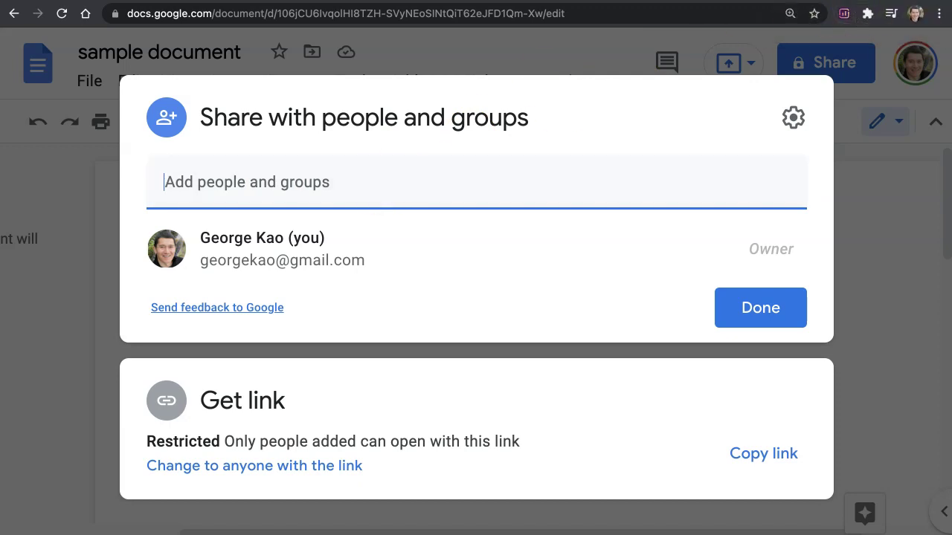
# - Cut the collaborator's e-mail address from another tab and add it as a recipient
pyautogui.click(788, 0)
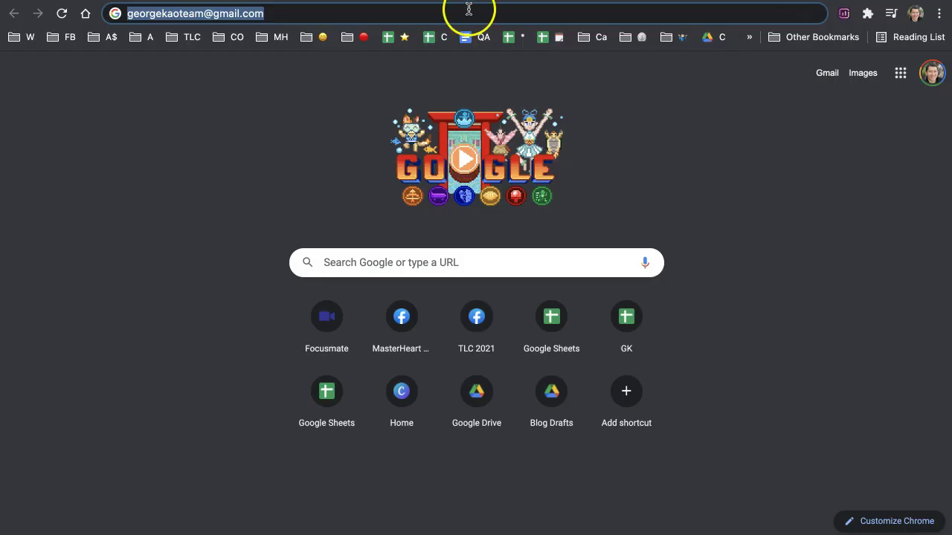
pyautogui.hotkey('ctrl', 'x')
pyautogui.click(683, 0)
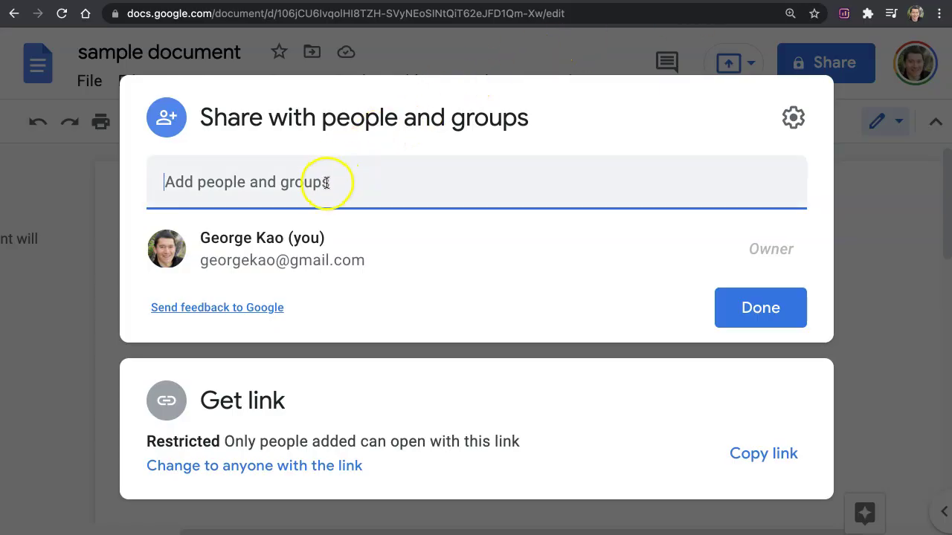
pyautogui.hotkey('ctrl', 'v')
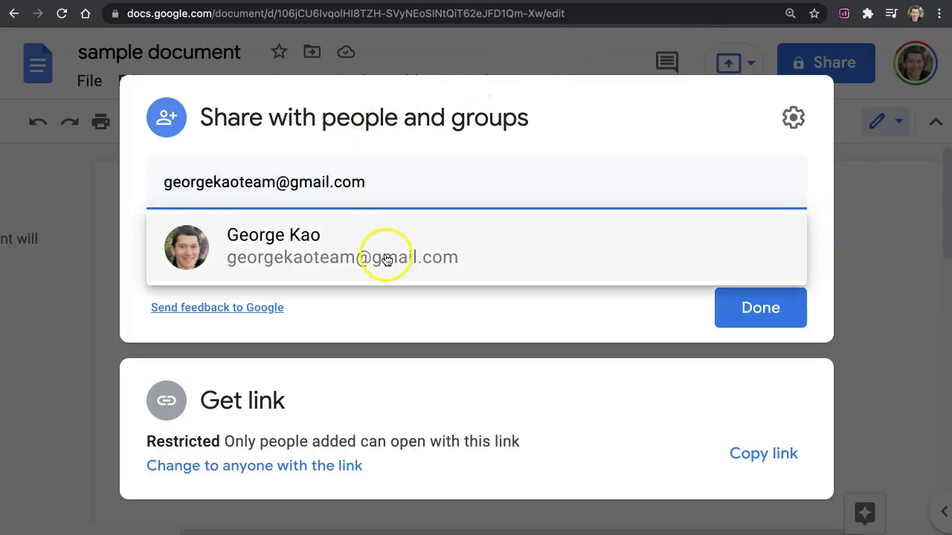
pyautogui.moveTo(352, 255)
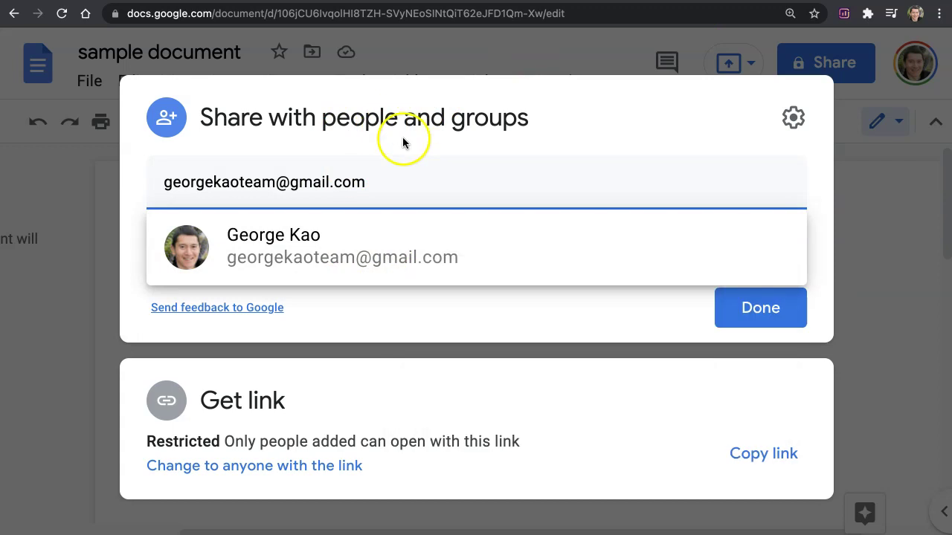
pyautogui.click(386, 246)
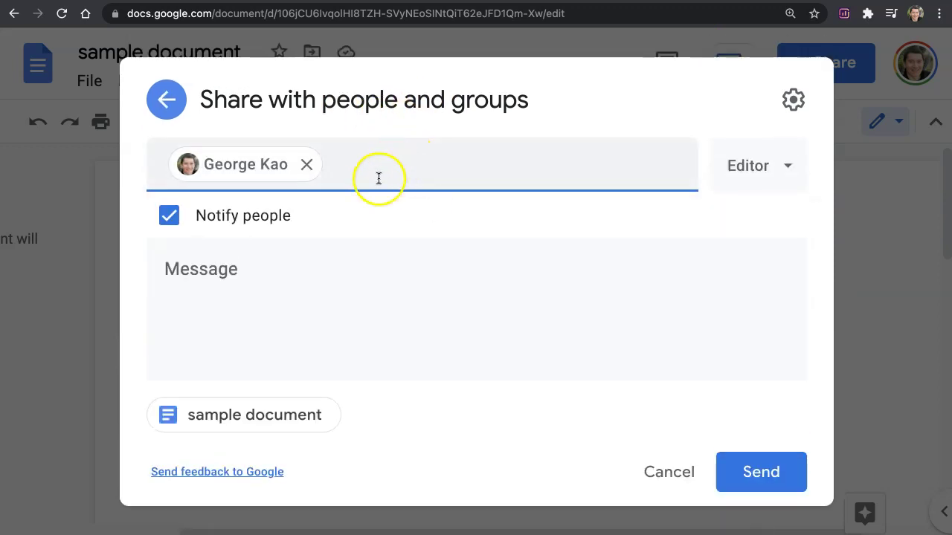
# - Write a short placeholder note to the recipient and give them Commenter access
pyautogui.click(313, 272)
pyautogui.write('djkslaj')
pyautogui.press('Return')
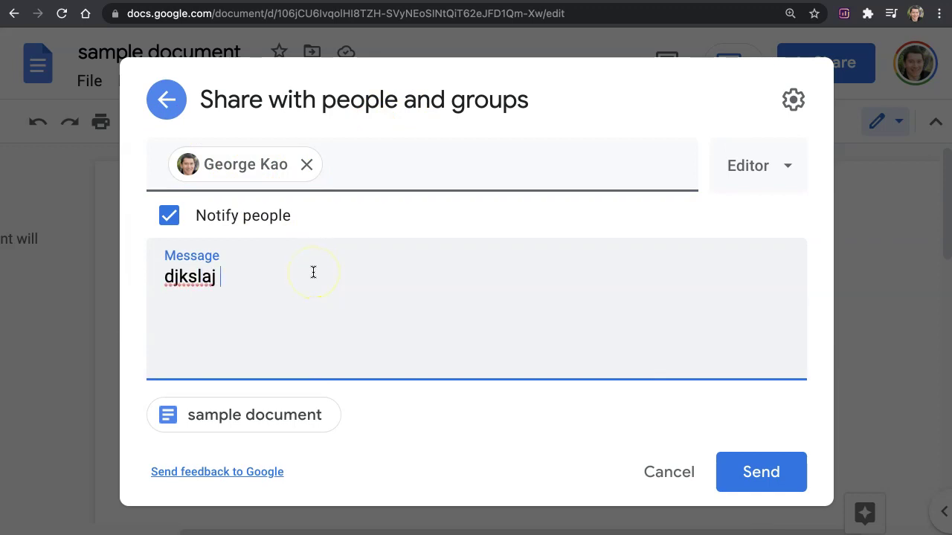
pyautogui.write('jdlsajdlsajk')
pyautogui.press('Return')
pyautogui.write('dj')
pyautogui.press('Return')
pyautogui.write('a')
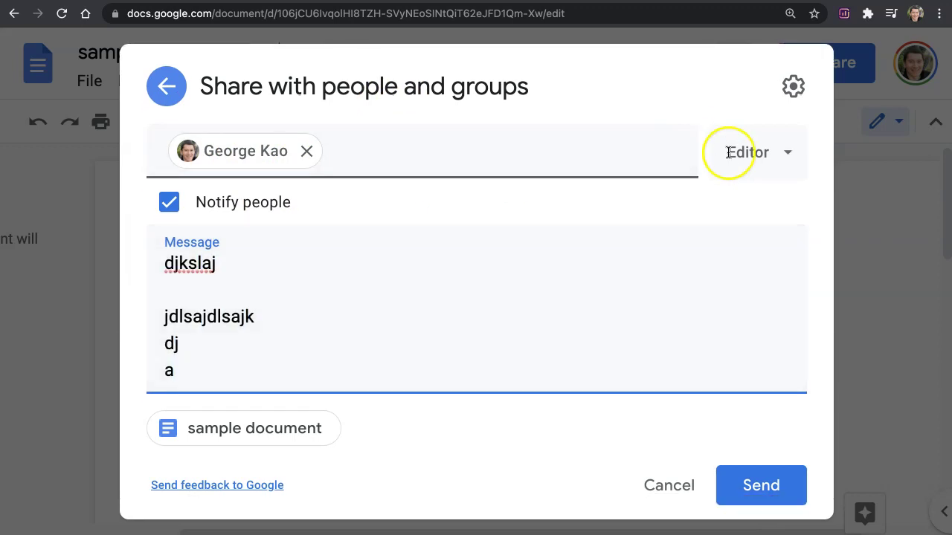
pyautogui.click(754, 153)
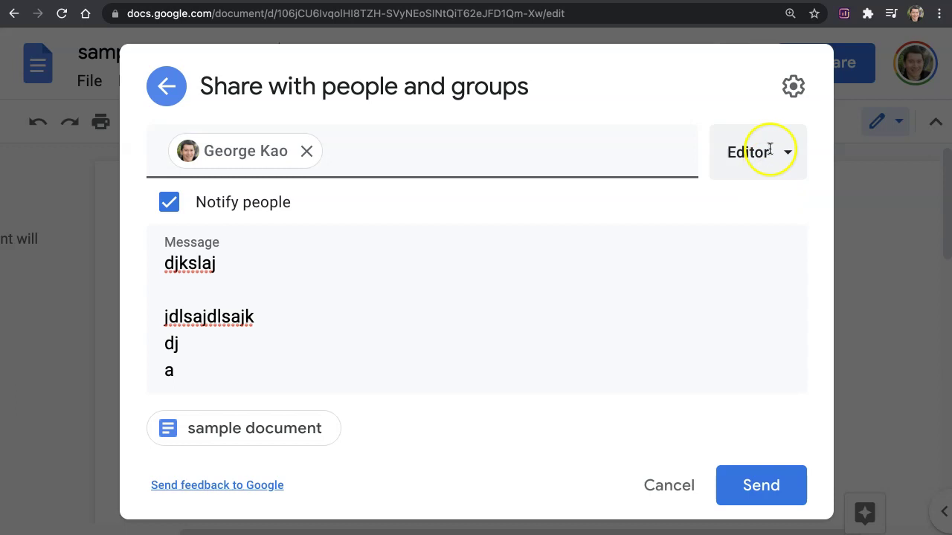
pyautogui.click(782, 157)
pyautogui.click(786, 280)
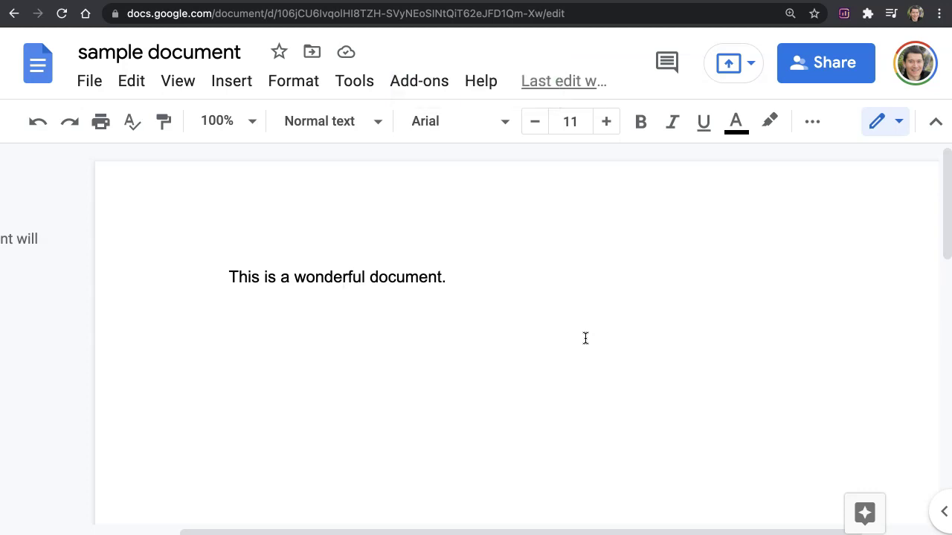
# - Reopen sharing and switch link access from Restricted to anyone with the link as Commenter
pyautogui.click(845, 68)
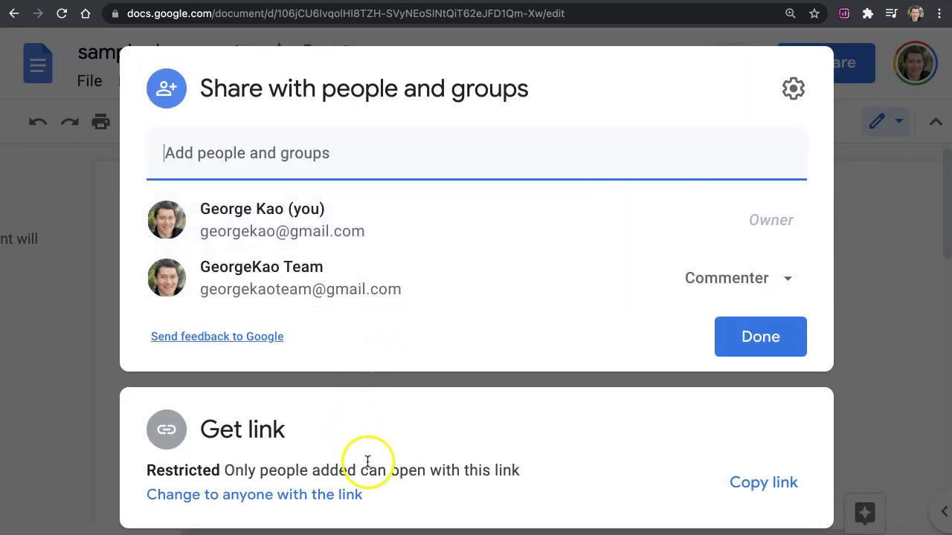
pyautogui.click(304, 503)
pyautogui.click(762, 398)
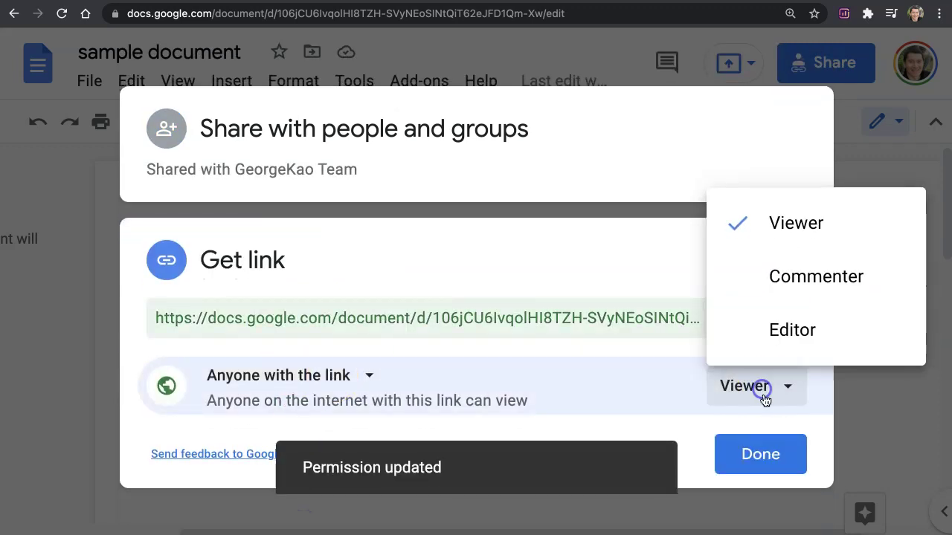
pyautogui.click(771, 276)
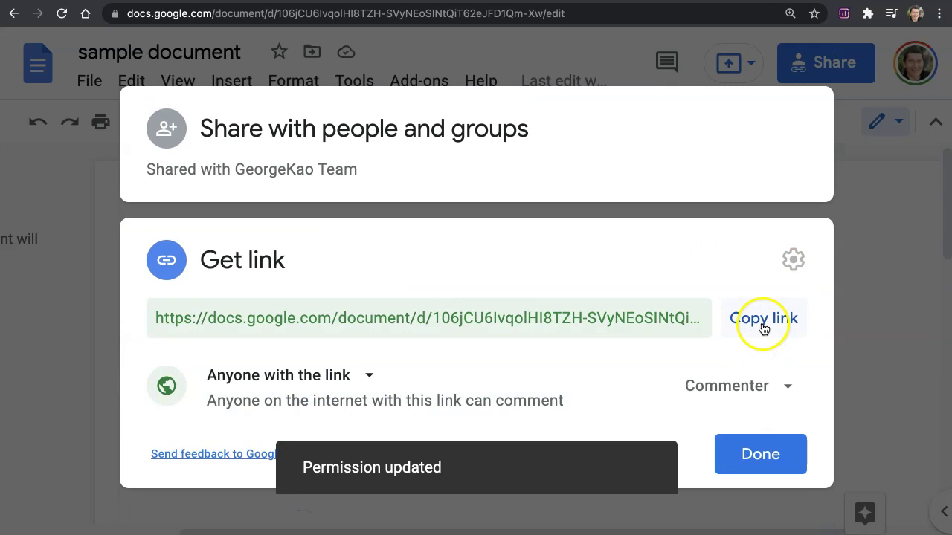